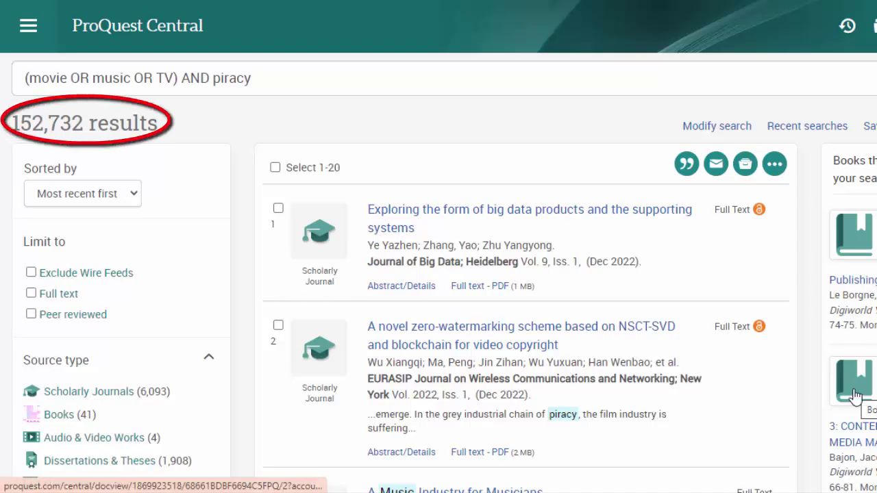
# - Examine the filtering options beside the "(movie OR music OR TV) AND piracy" search results in the different databases
pyautogui.scroll(-1, 201, 365)
pyautogui.scroll(-7, 201, 364)
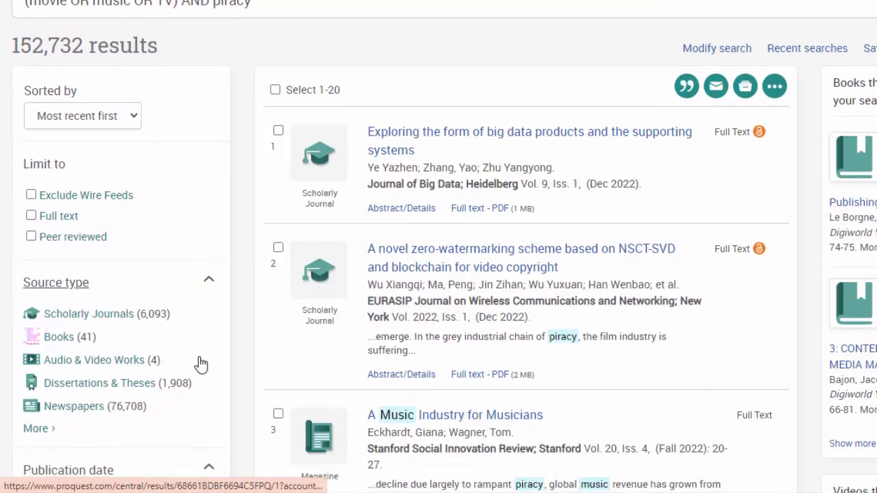
pyautogui.scroll(-8, 201, 364)
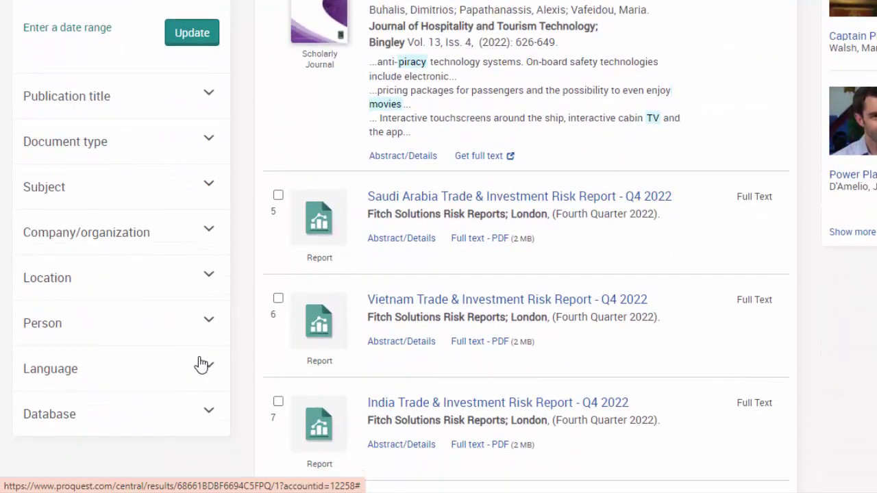
pyautogui.scroll(-9, 201, 364)
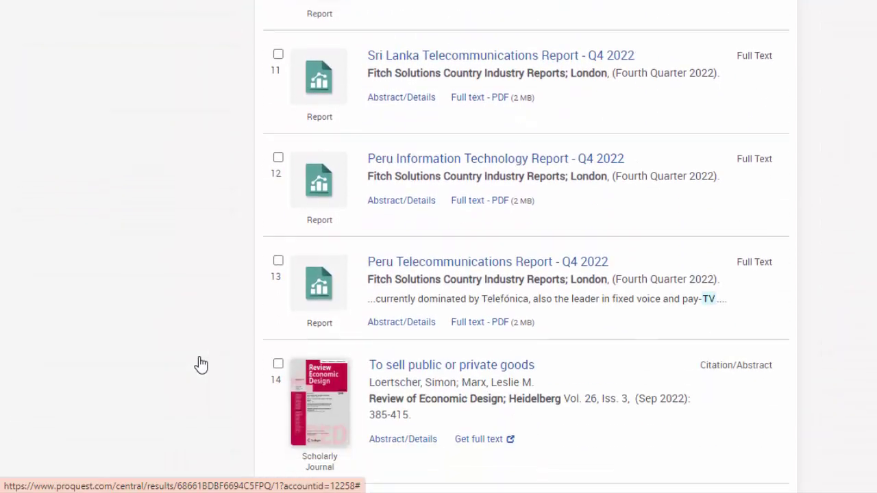
pyautogui.scroll(-4, 201, 364)
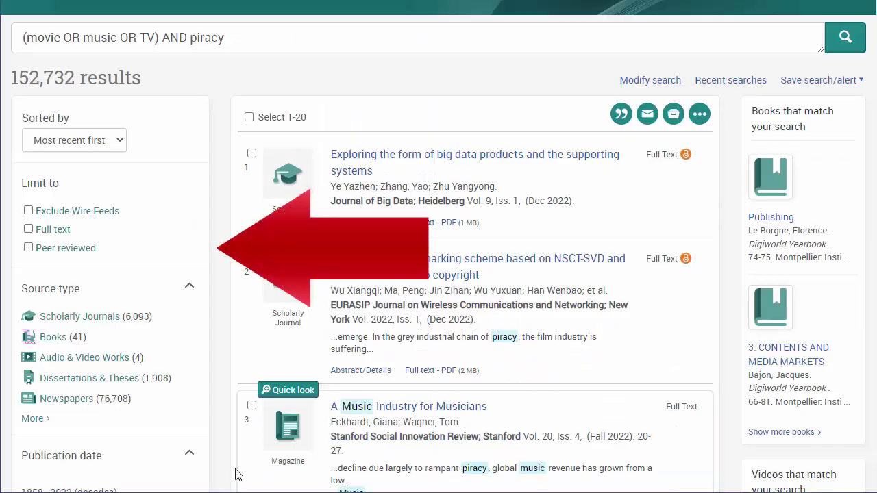
pyautogui.scroll(-5, 214, 468)
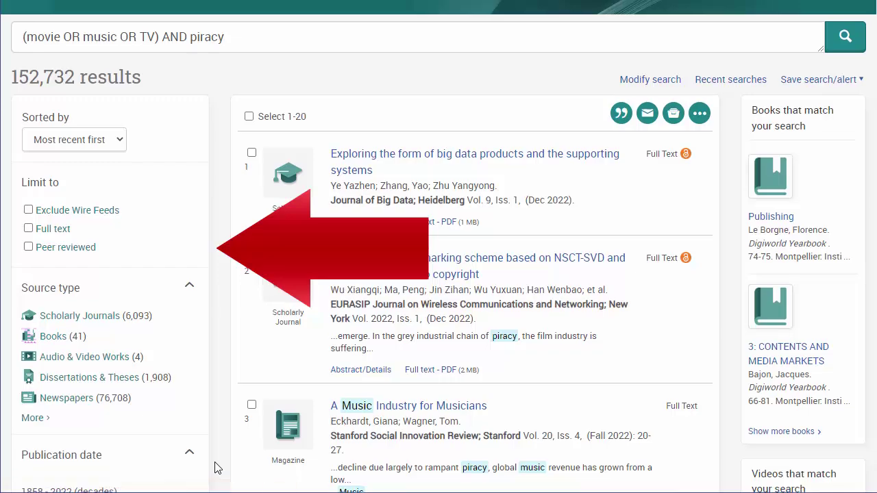
pyautogui.scroll(-5, 215, 468)
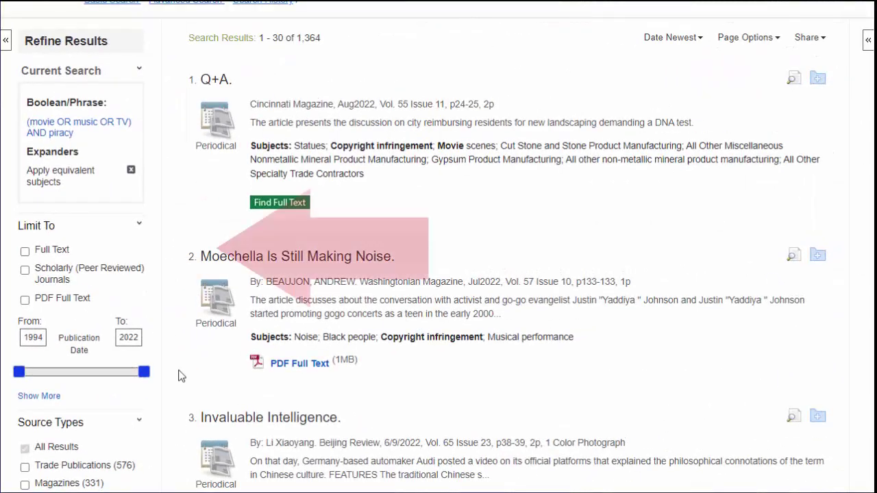
pyautogui.scroll(-6, 180, 375)
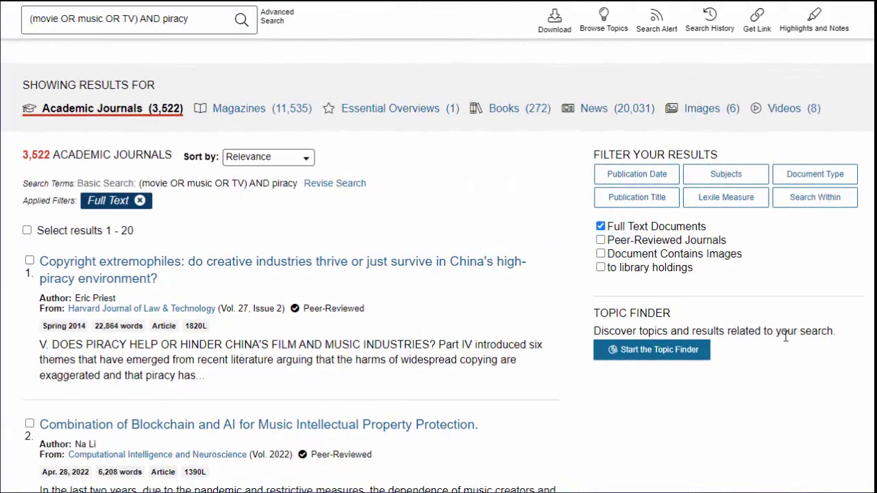
pyautogui.scroll(-1, 786, 336)
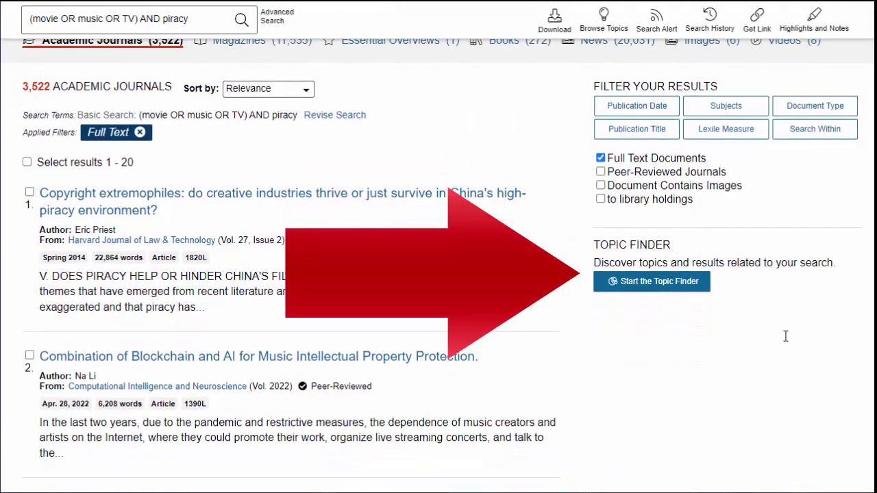
pyautogui.click(661, 110)
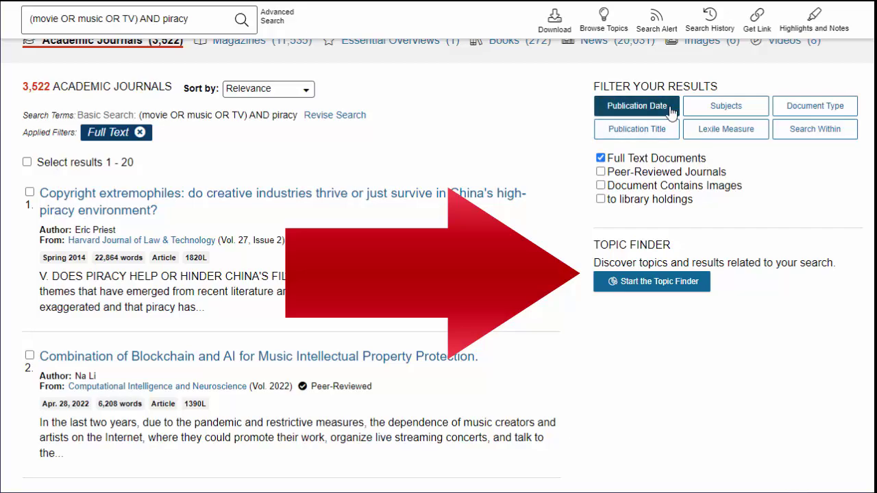
pyautogui.click(726, 107)
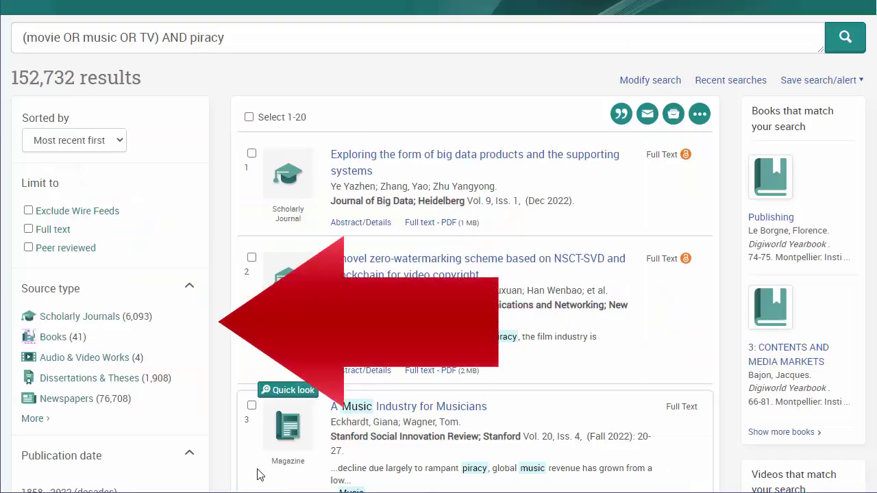
# - Open ProQuest Central from the database list and enter "media" AND "piracy" in the first two advanced search rows
pyautogui.scroll(-7, 214, 468)
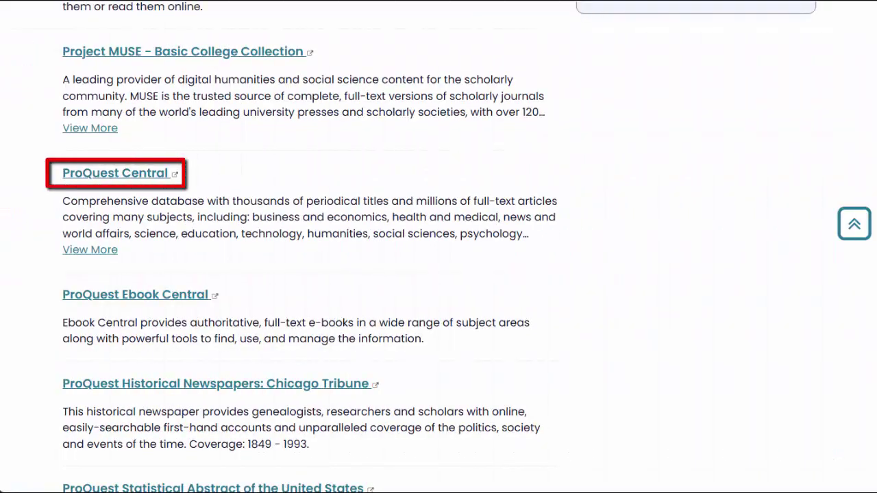
pyautogui.click(161, 175)
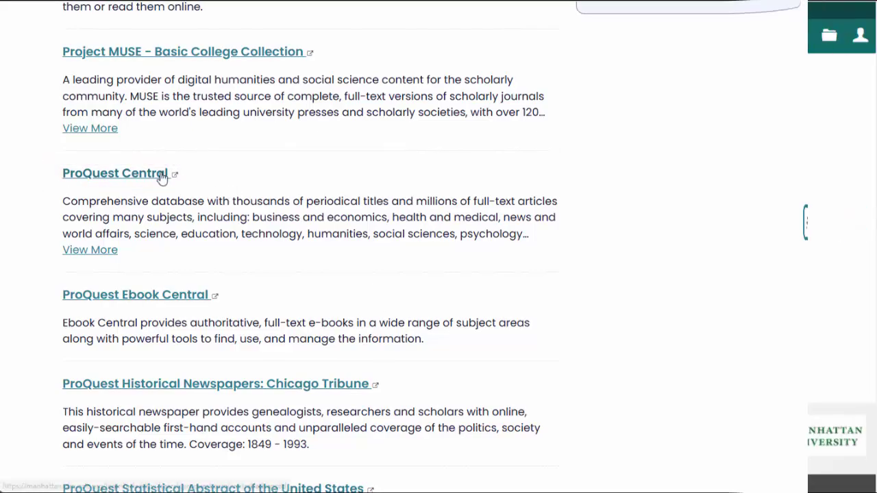
pyautogui.write('media')
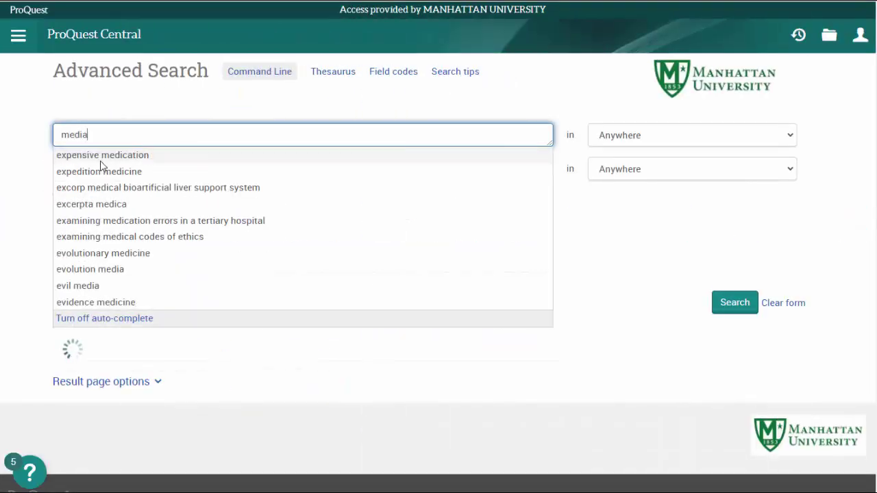
pyautogui.press('Tab')
pyautogui.press('Tab')
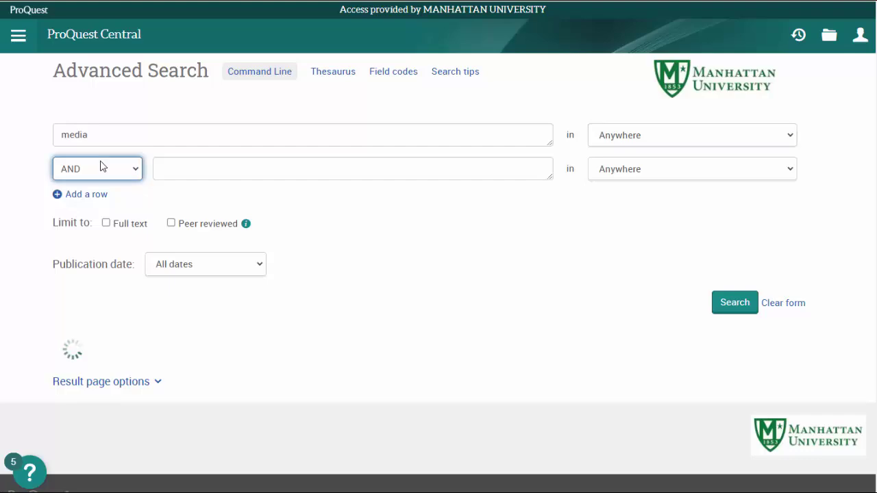
pyautogui.press('Tab')
pyautogui.write('piracy')
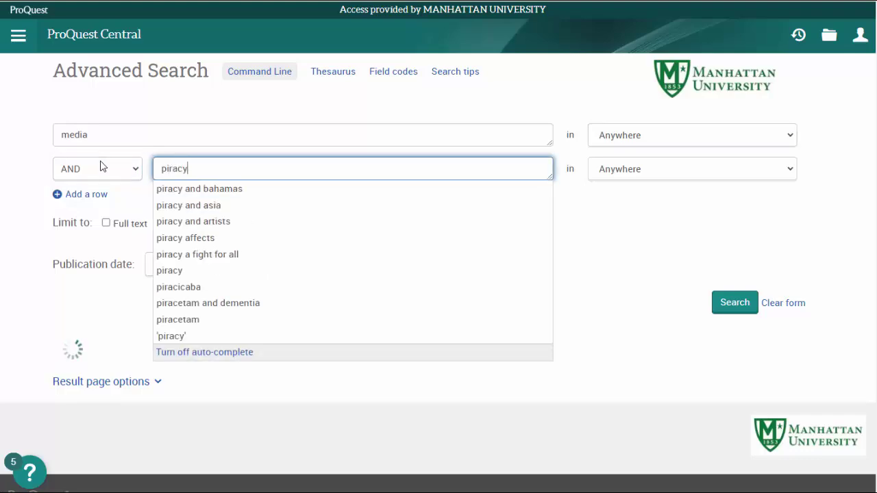
# - Add a third search row containing "law", combined with AND, and run the search
pyautogui.click(59, 195)
pyautogui.click(167, 205)
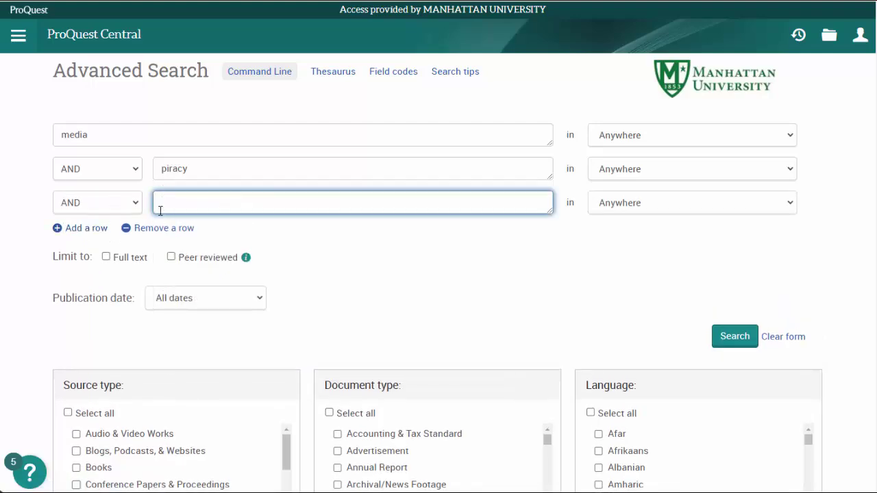
pyautogui.write('law')
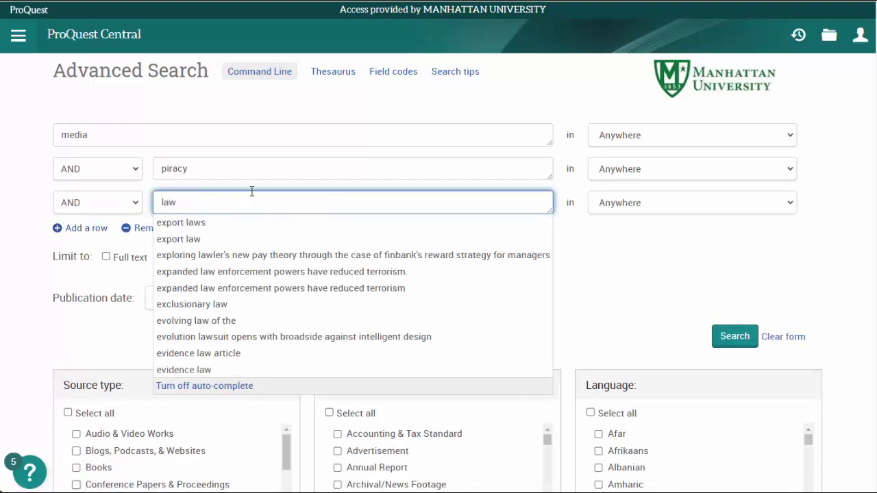
pyautogui.click(696, 262)
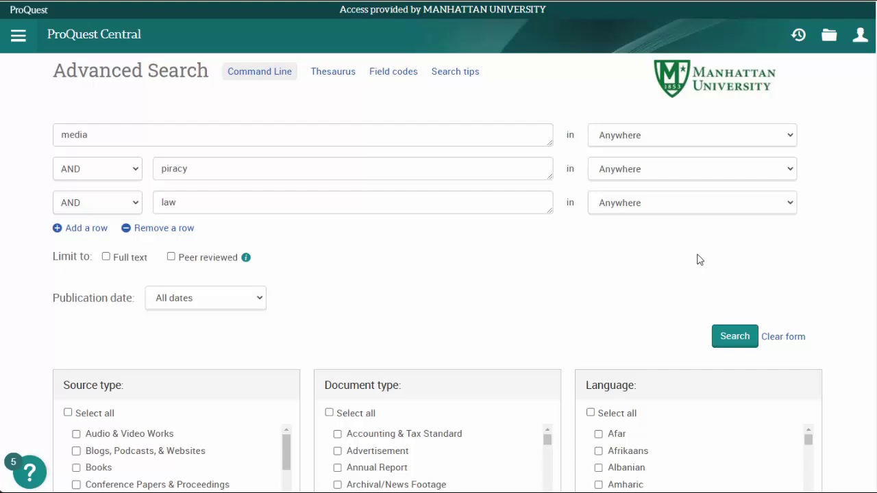
pyautogui.click(739, 335)
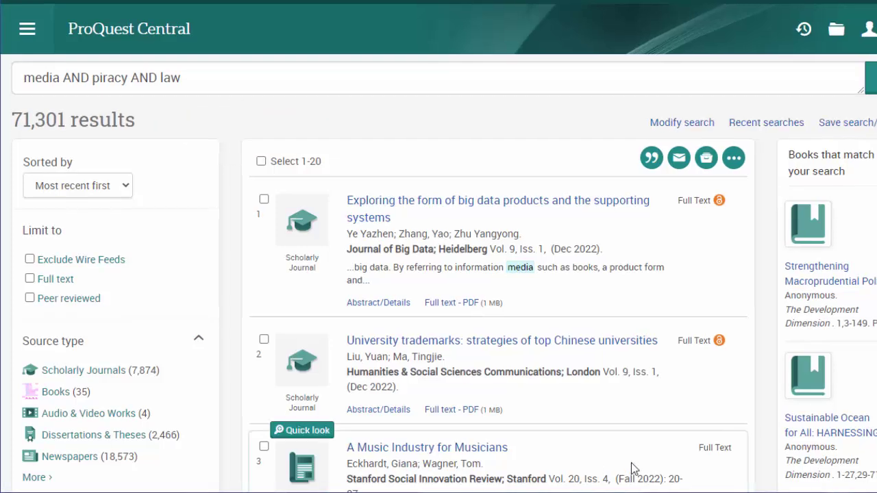
# - Sort the "media AND piracy AND law" search results by relevance and look through the reordered list
pyautogui.scroll(-4, 760, 441)
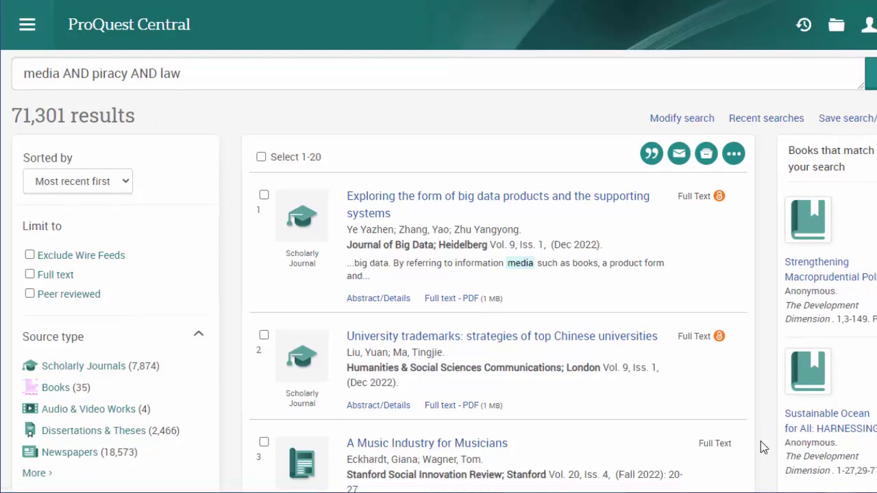
pyautogui.scroll(-6, 761, 441)
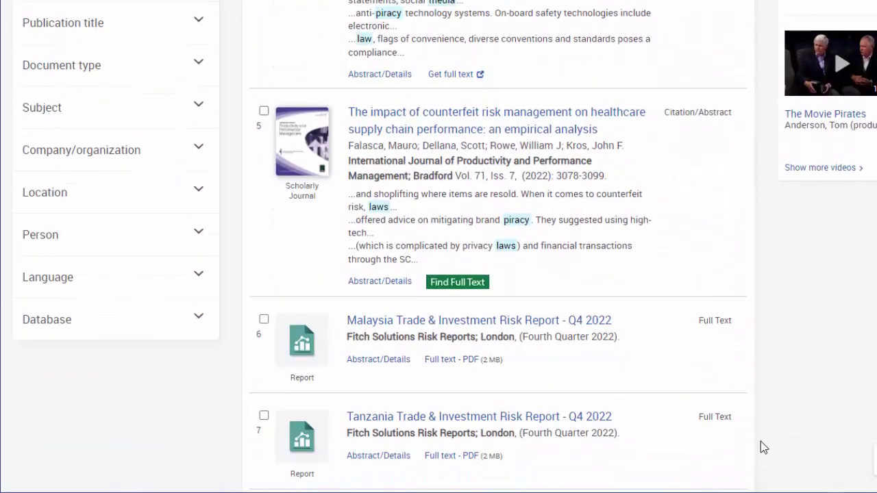
pyautogui.scroll(-1, 761, 447)
pyautogui.scroll(10, 760, 441)
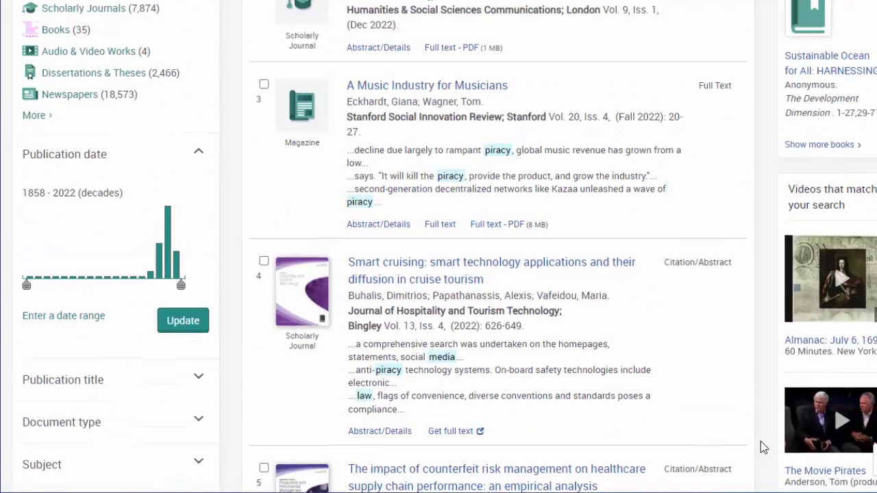
pyautogui.scroll(1, 760, 441)
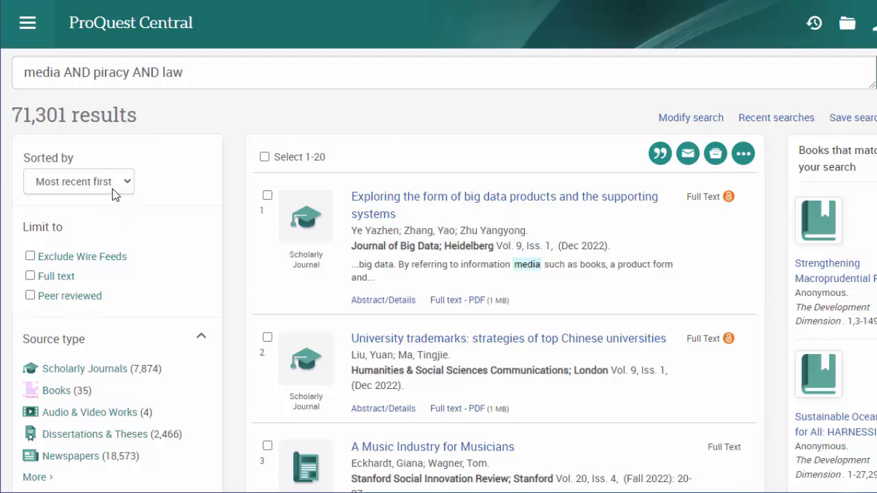
pyautogui.click(107, 182)
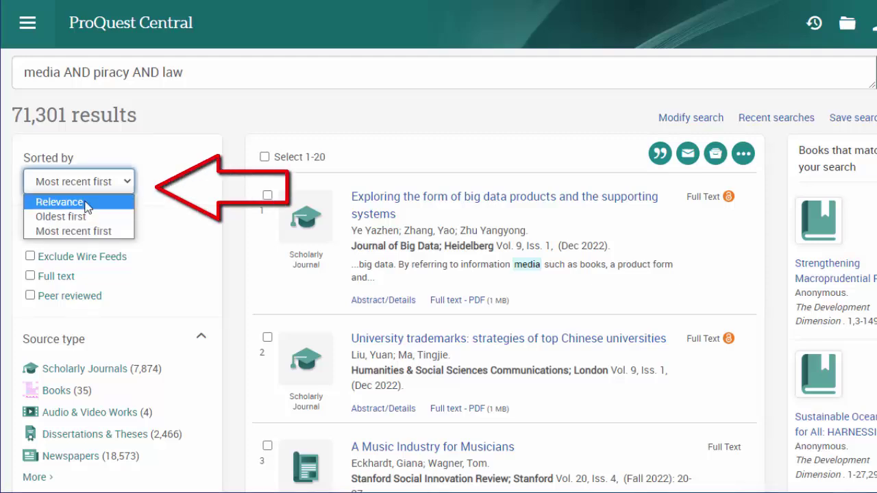
pyautogui.click(85, 203)
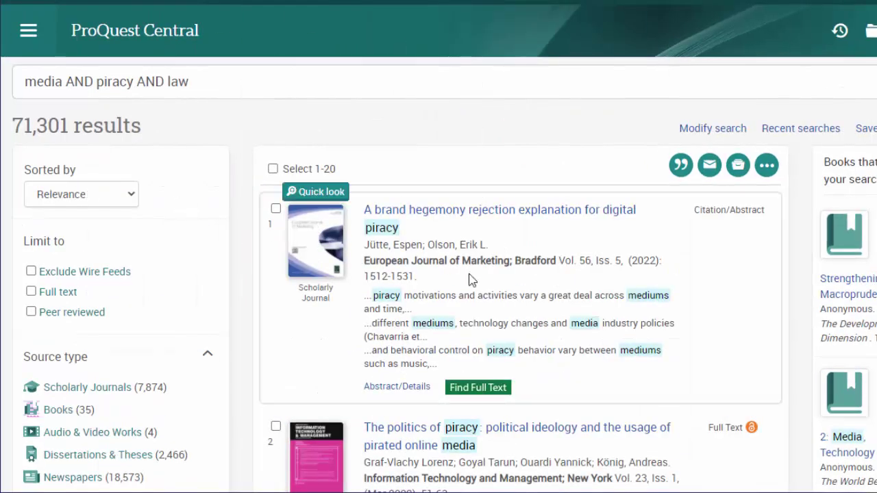
pyautogui.scroll(-2, 665, 319)
pyautogui.scroll(-5, 665, 320)
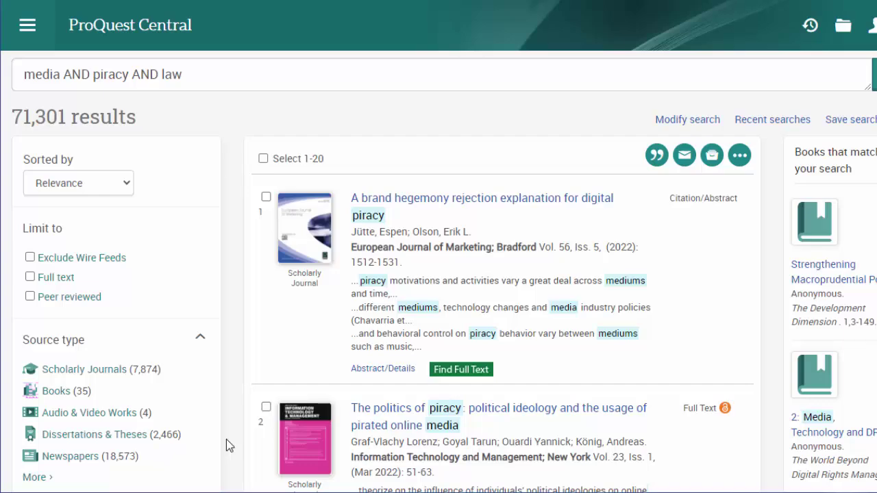
# - Filter the results to a publication date range from 1999 to 2022
pyautogui.scroll(-4, 226, 440)
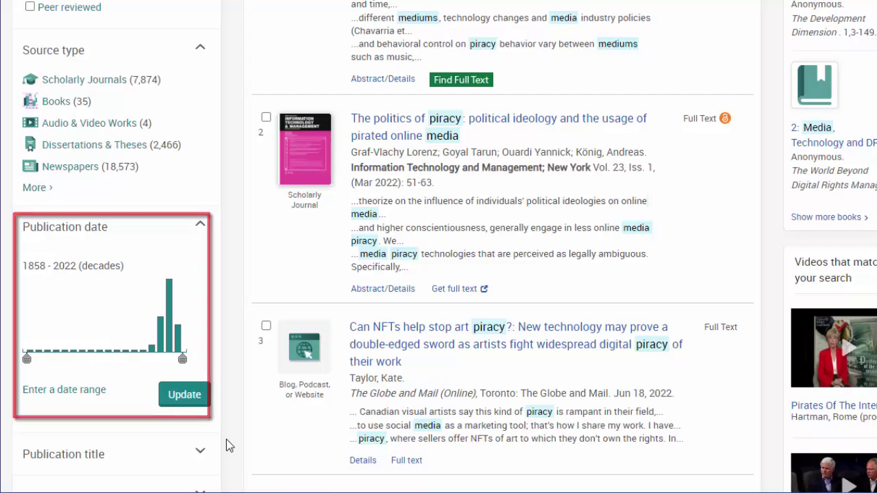
pyautogui.click(87, 392)
pyautogui.scroll(-1, 87, 397)
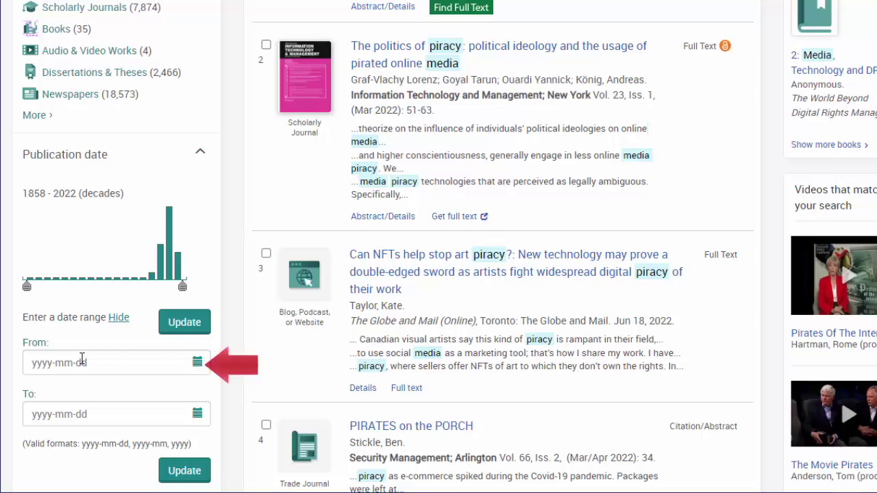
pyautogui.click(82, 361)
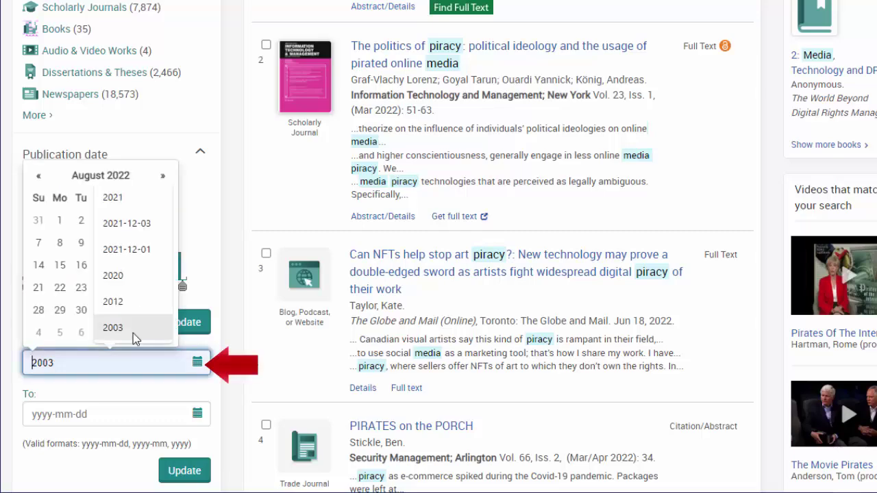
pyautogui.write('199')
pyautogui.write('0')
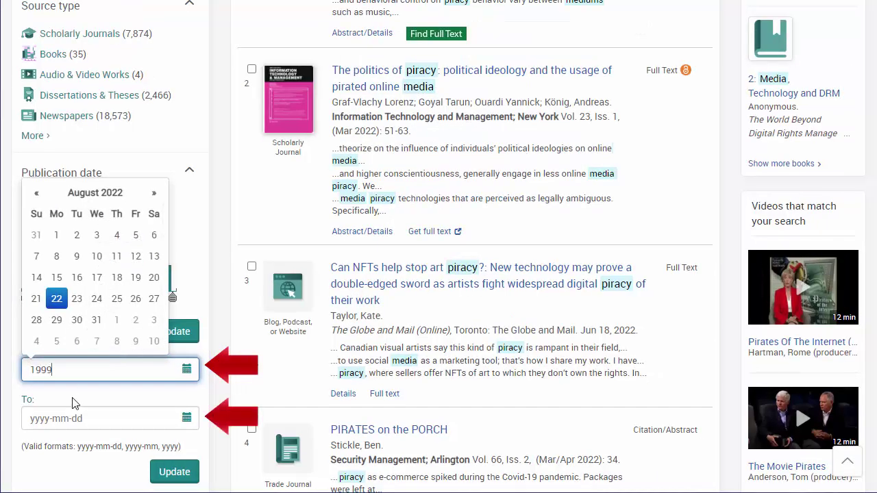
pyautogui.click(71, 417)
pyautogui.write('2022')
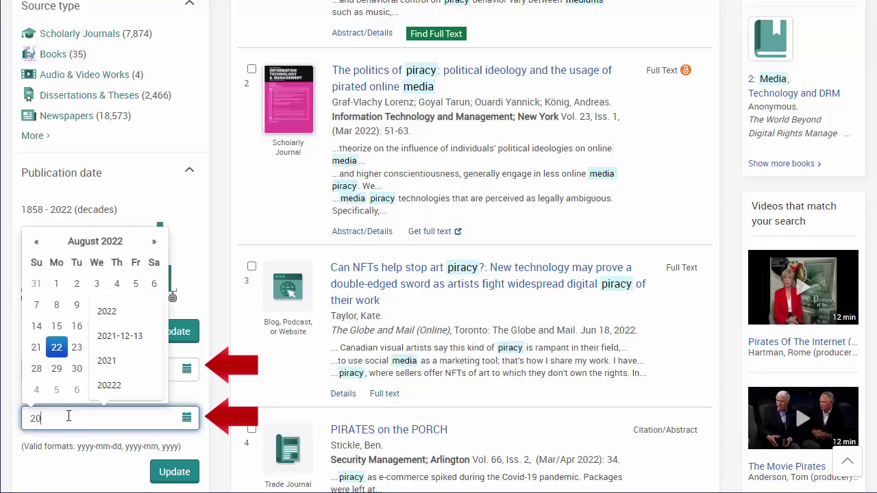
pyautogui.click(222, 446)
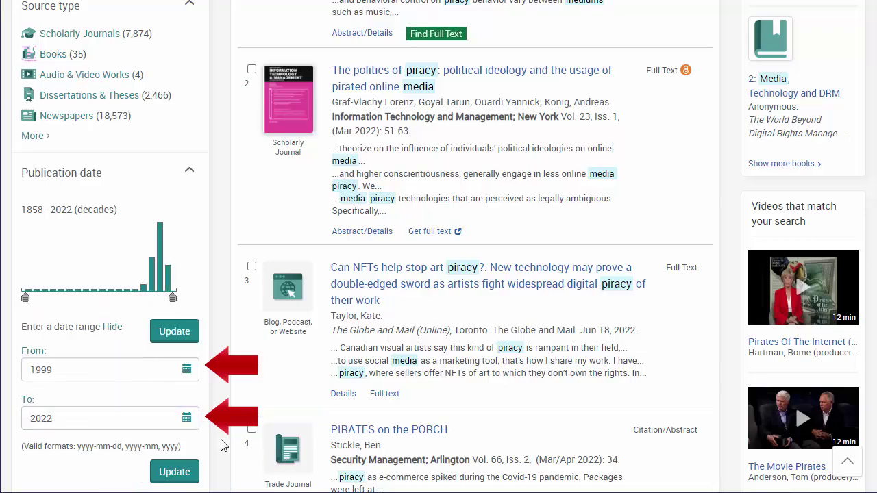
pyautogui.click(174, 471)
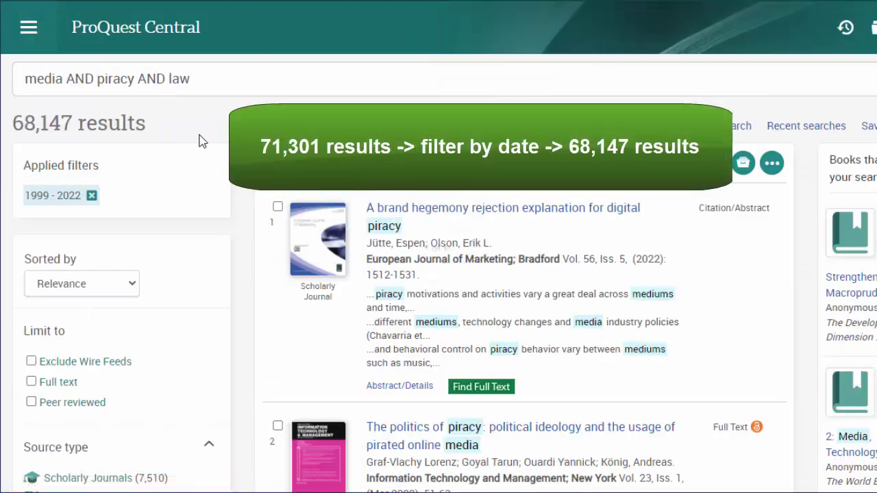
# - Open the full list of source types available for filtering the results
pyautogui.scroll(-3, 231, 464)
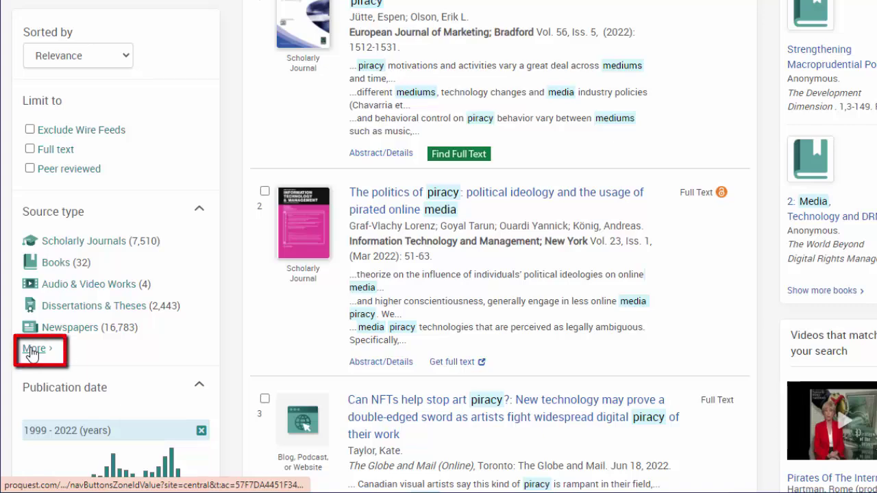
pyautogui.click(32, 351)
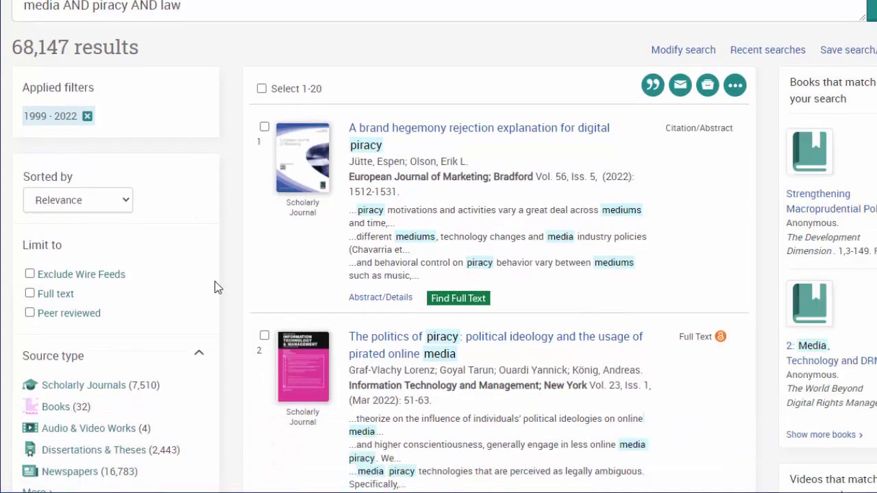
# - Limit the results to peer-reviewed items and filter the source type to Scholarly Journals
pyautogui.scroll(-1, 132, 279)
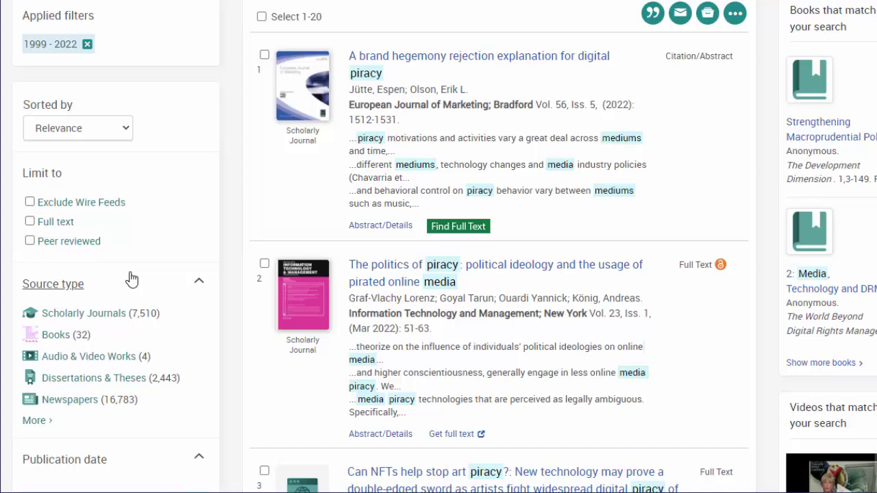
pyautogui.click(89, 243)
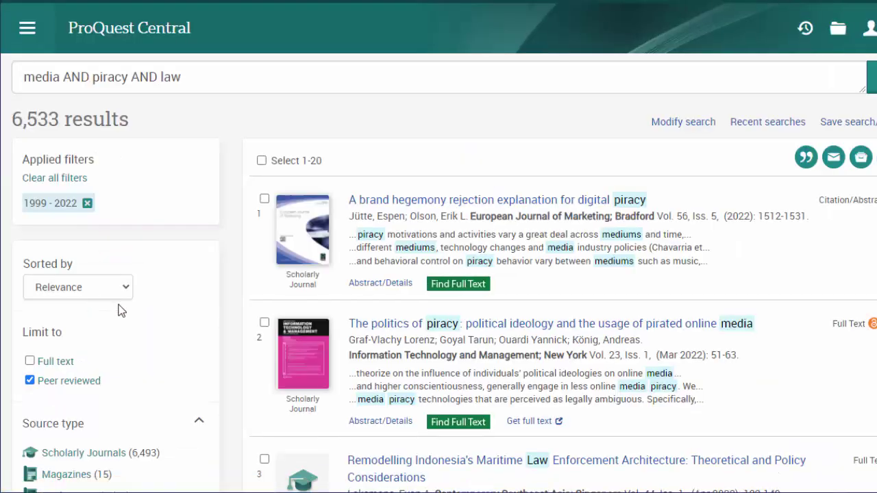
pyautogui.scroll(-1, 117, 308)
pyautogui.scroll(-3, 117, 307)
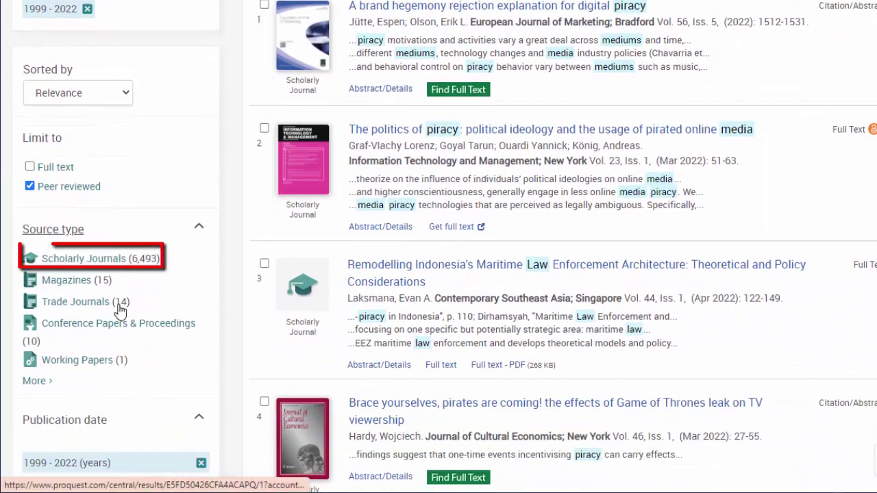
pyautogui.click(124, 265)
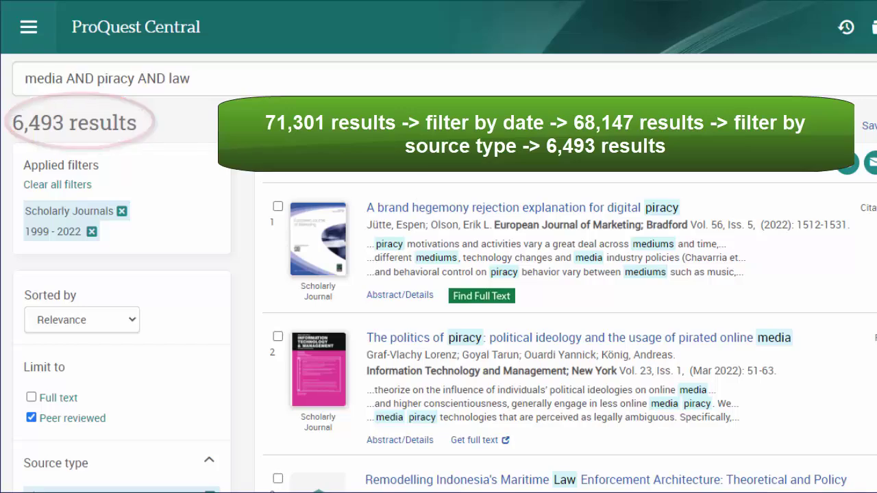
# - Expand the Subject filter and open the full list of subjects
pyautogui.scroll(-1, 438, 274)
pyautogui.scroll(1, 438, 274)
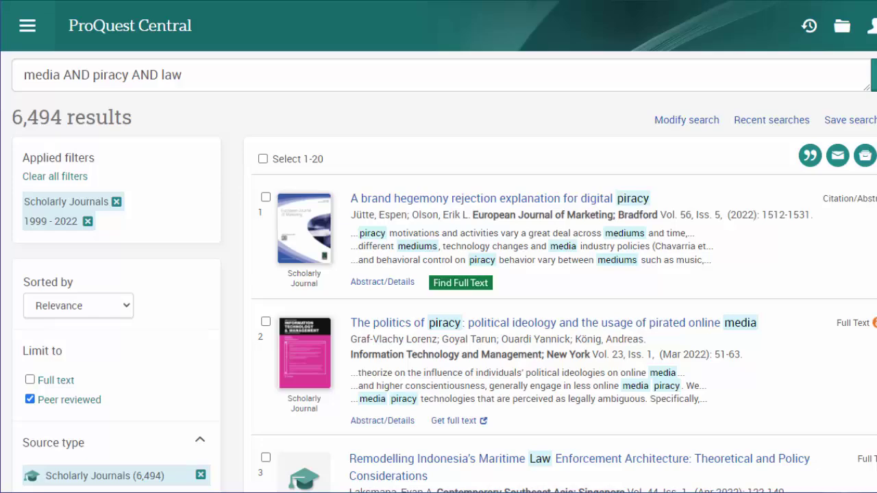
pyautogui.scroll(-3, 230, 423)
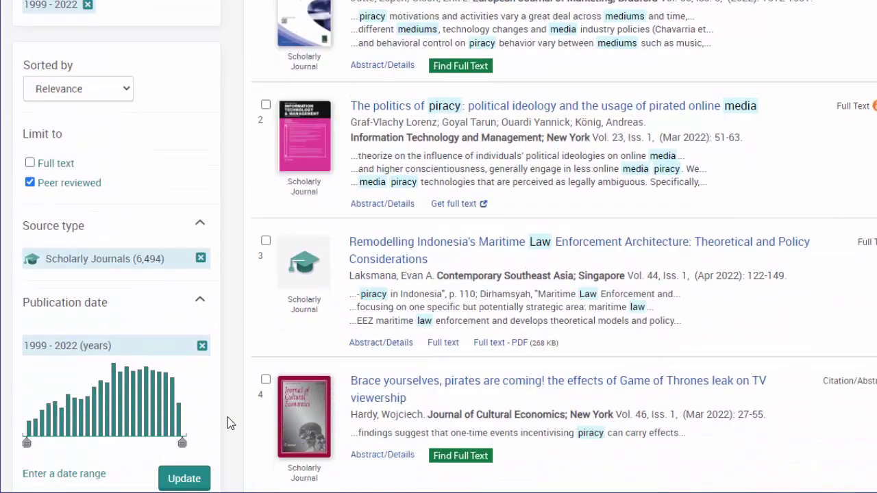
pyautogui.scroll(-5, 229, 420)
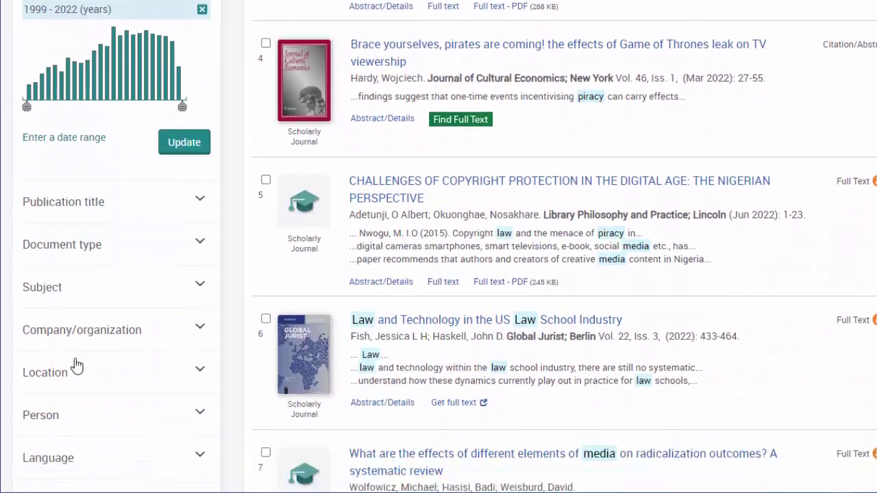
pyautogui.click(89, 276)
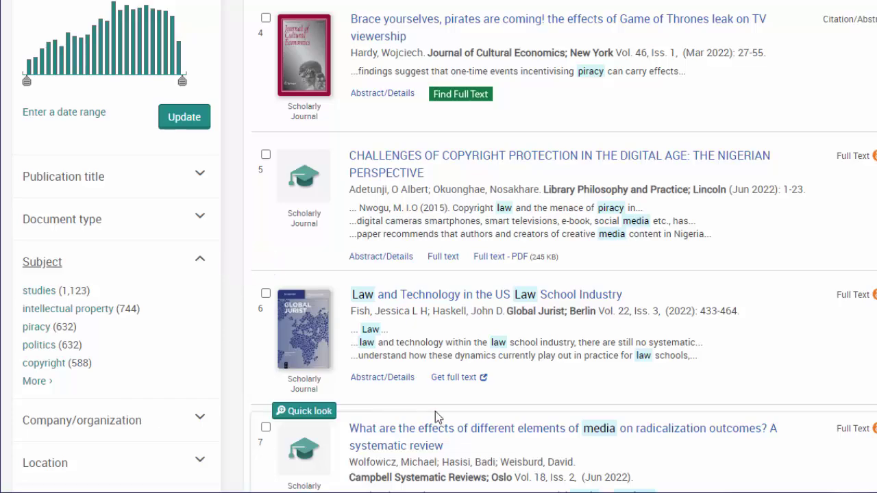
pyautogui.click(403, 379)
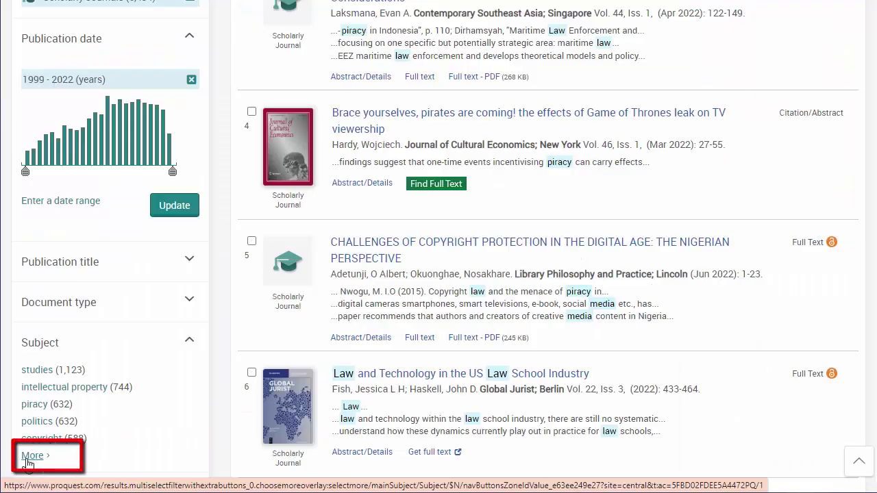
pyautogui.click(29, 459)
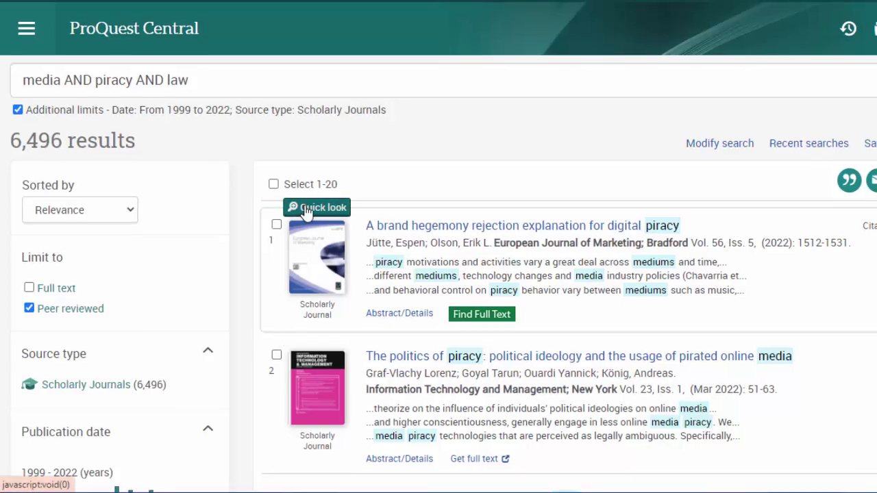
# - Preview the abstracts and subject terms of the first and fifth results with Quick look, closing each preview
pyautogui.click(306, 212)
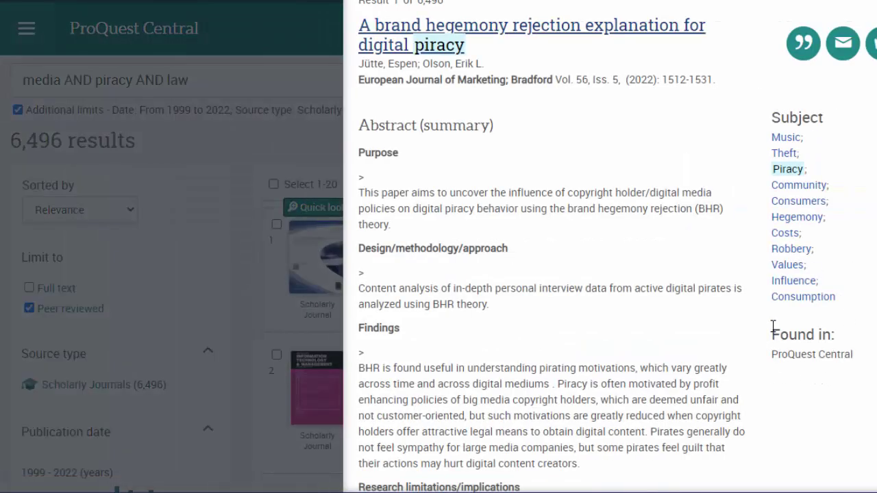
pyautogui.click(873, 4)
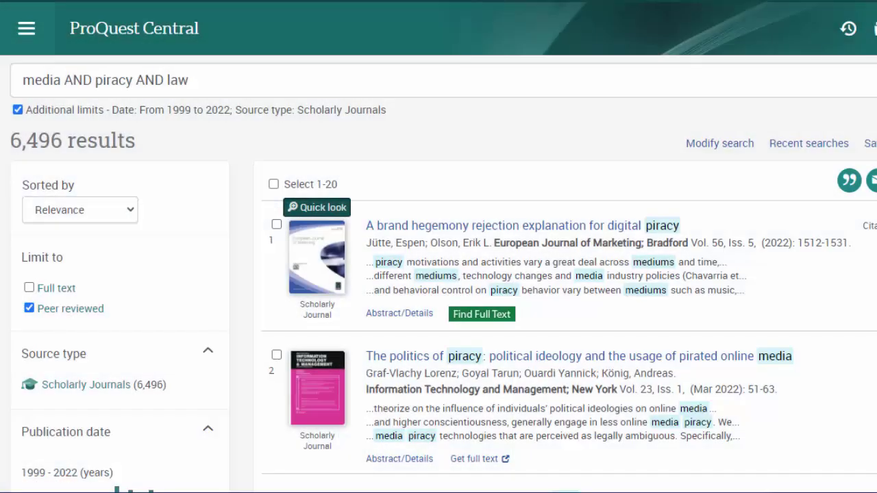
pyautogui.scroll(-2, 685, 260)
pyautogui.scroll(-3, 845, 251)
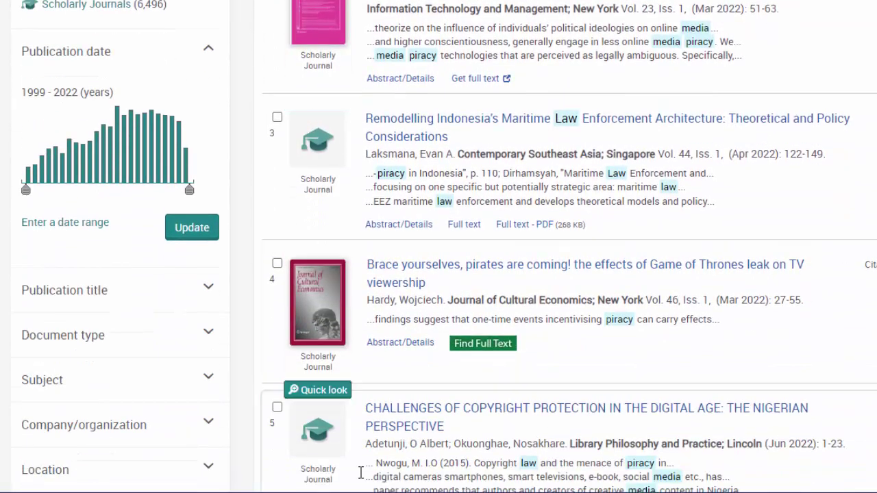
pyautogui.click(330, 396)
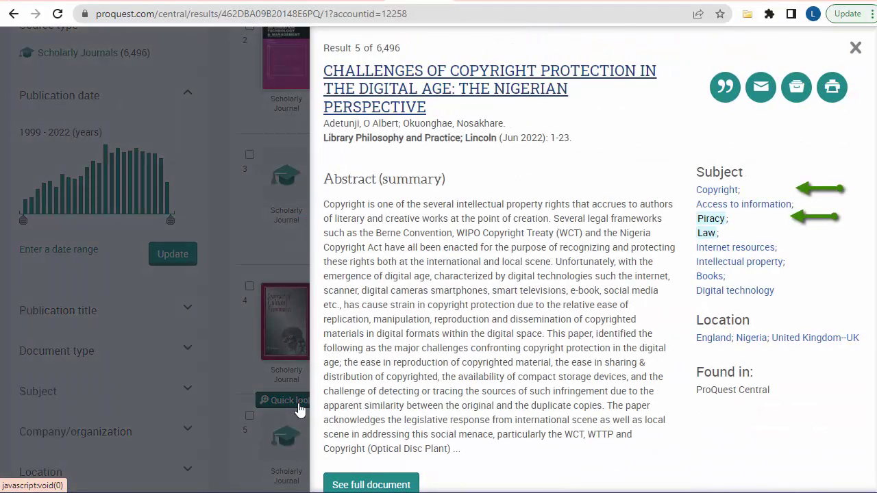
pyautogui.click(299, 408)
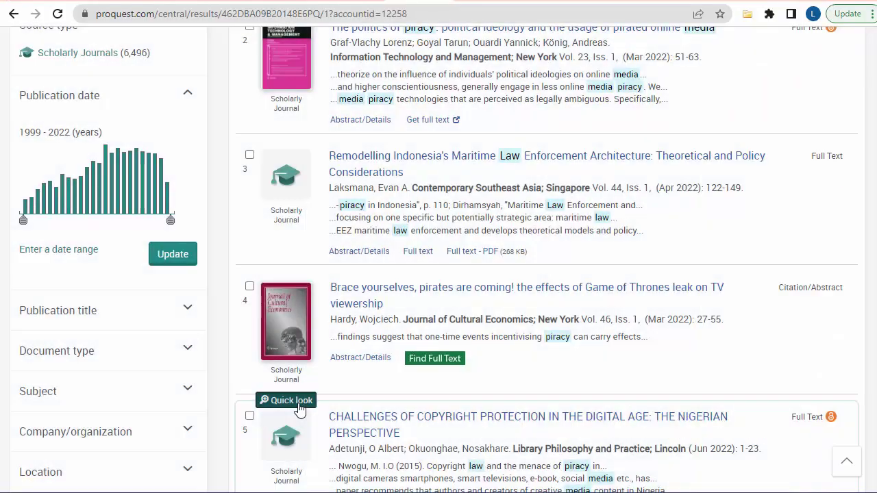
pyautogui.click(304, 142)
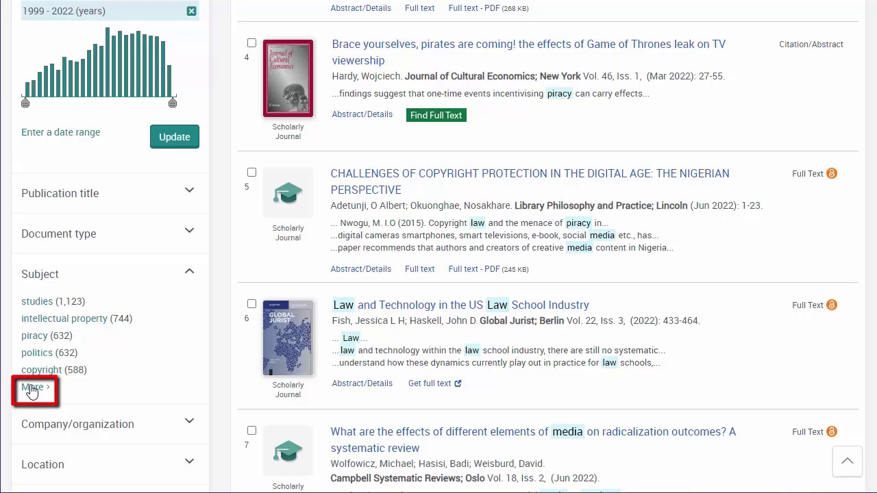
# - Open the full subject list and mark intellectual property, piracy and copyright as included subjects
pyautogui.click(31, 389)
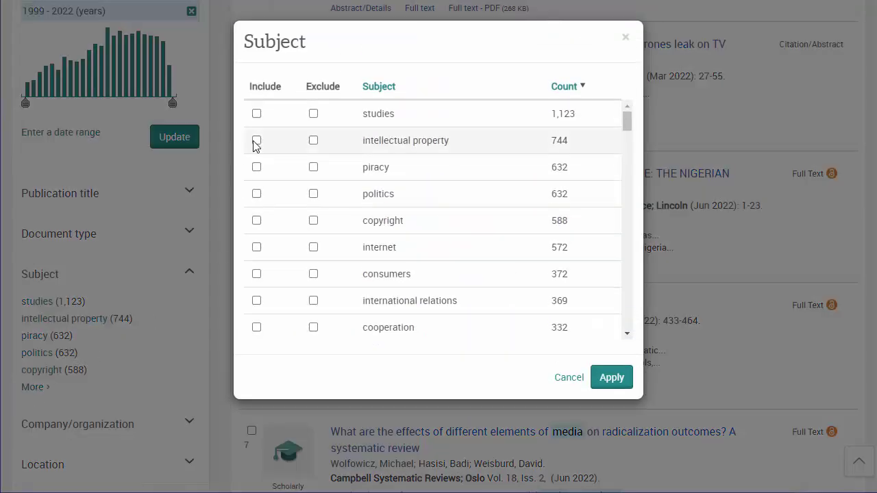
pyautogui.click(256, 141)
pyautogui.click(256, 167)
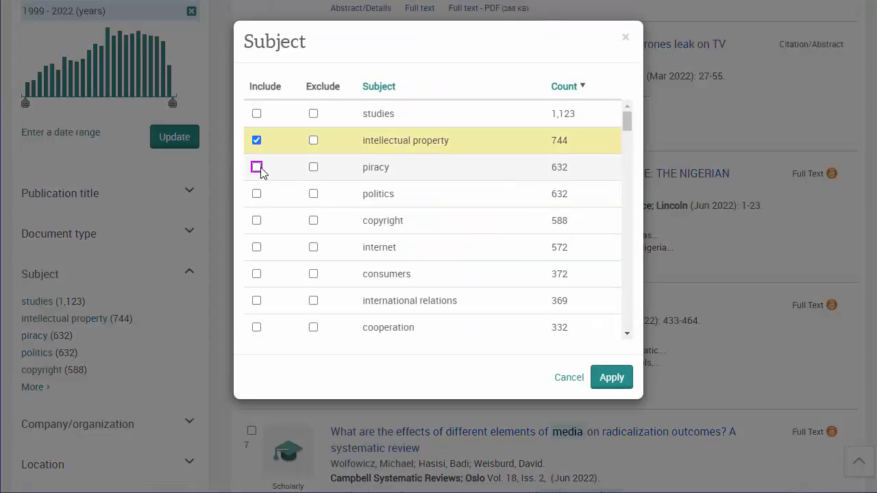
pyautogui.click(257, 221)
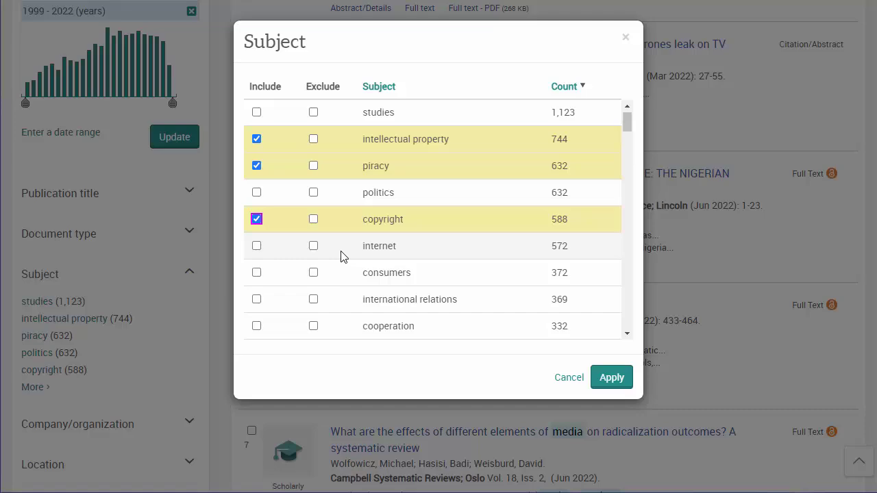
# - Exclude the subject maritime law and apply the subject selections to the results
pyautogui.scroll(-6, 343, 256)
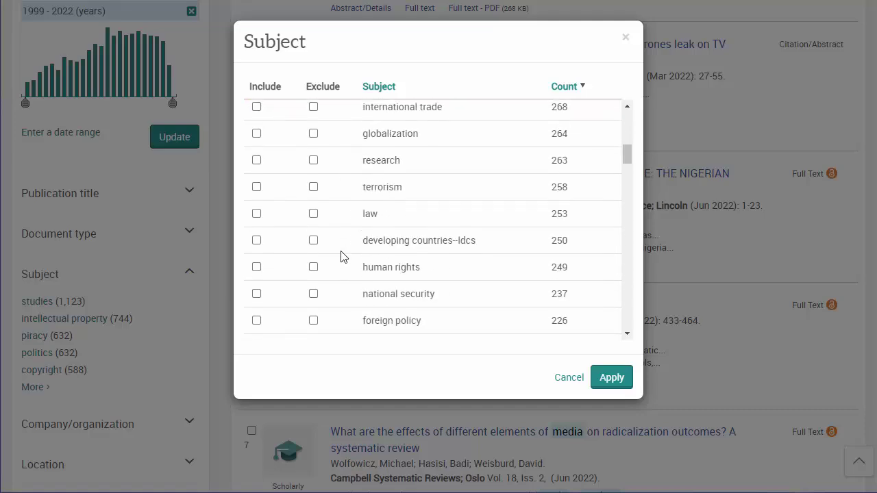
pyautogui.scroll(-6, 343, 257)
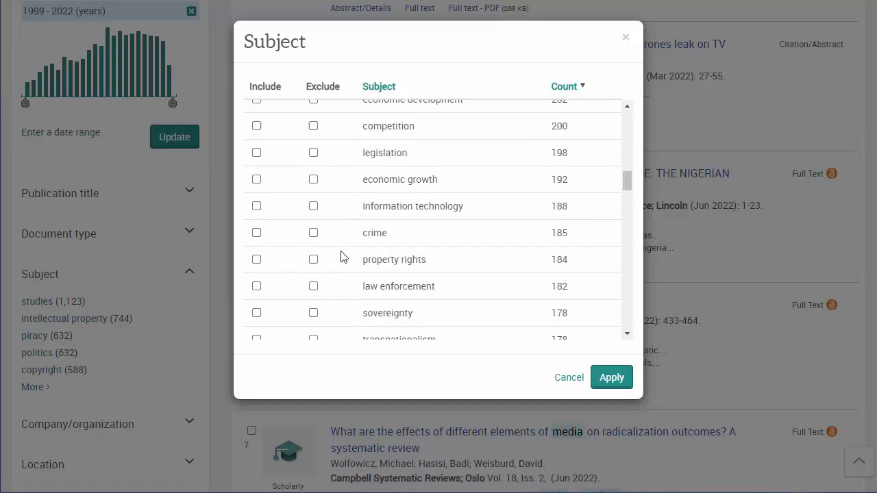
pyautogui.scroll(-6, 343, 256)
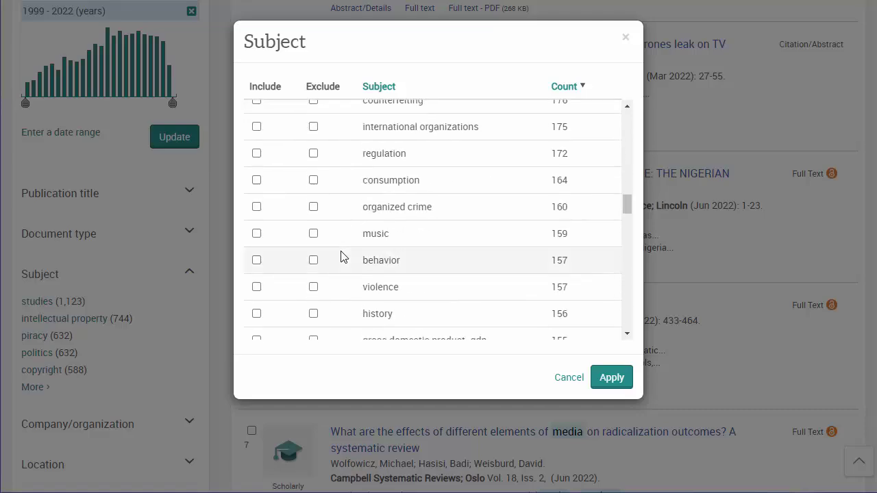
pyautogui.scroll(-6, 342, 256)
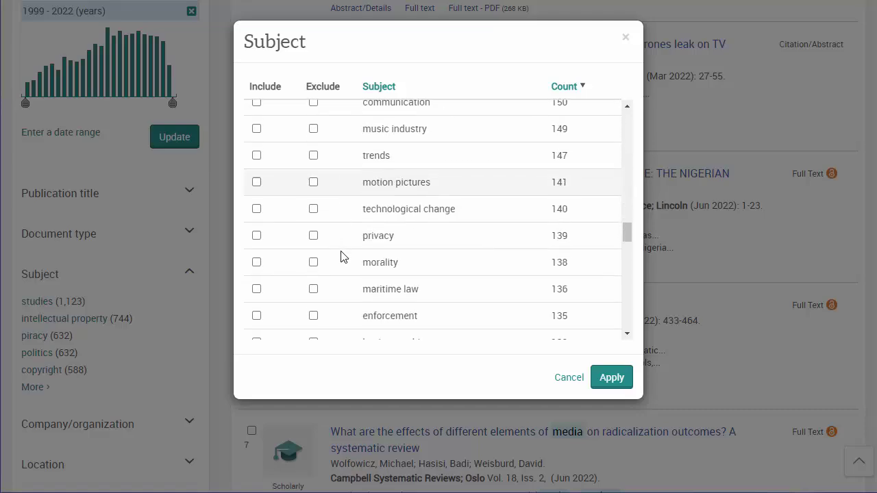
pyautogui.scroll(-2, 343, 257)
pyautogui.click(313, 225)
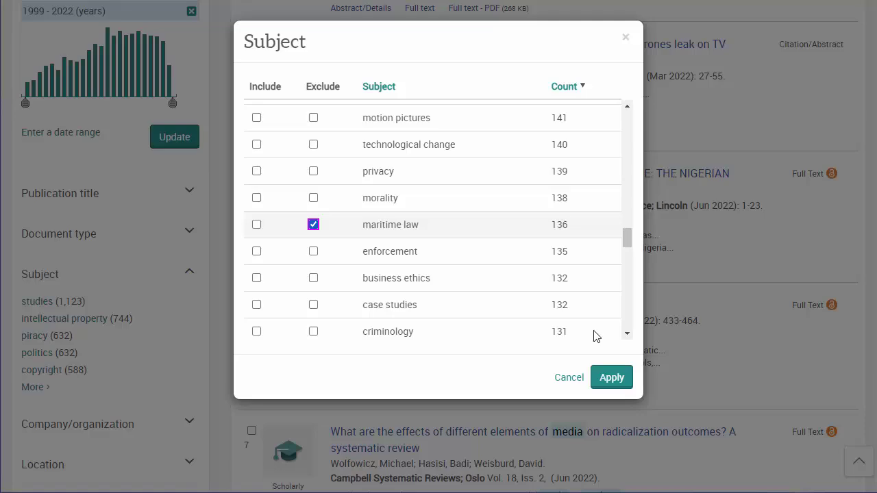
pyautogui.click(612, 377)
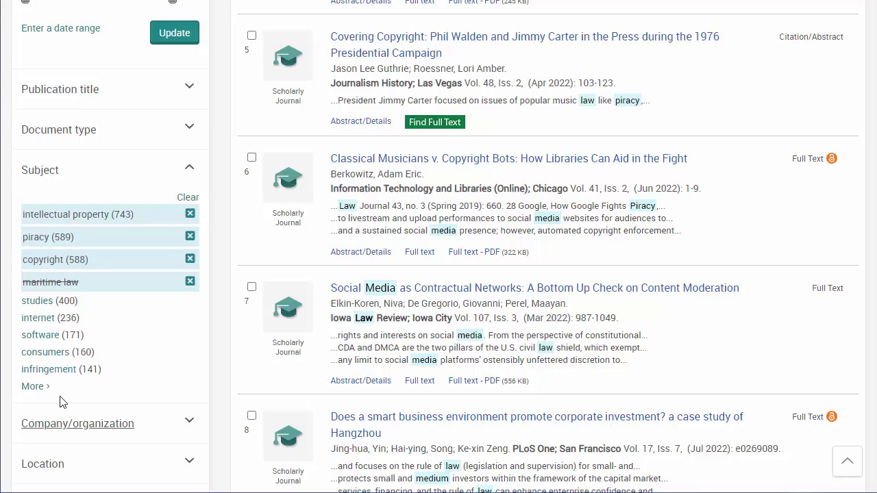
# - Try narrowing the results further by including the subject software, and remove that subject filter again
pyautogui.click(34, 387)
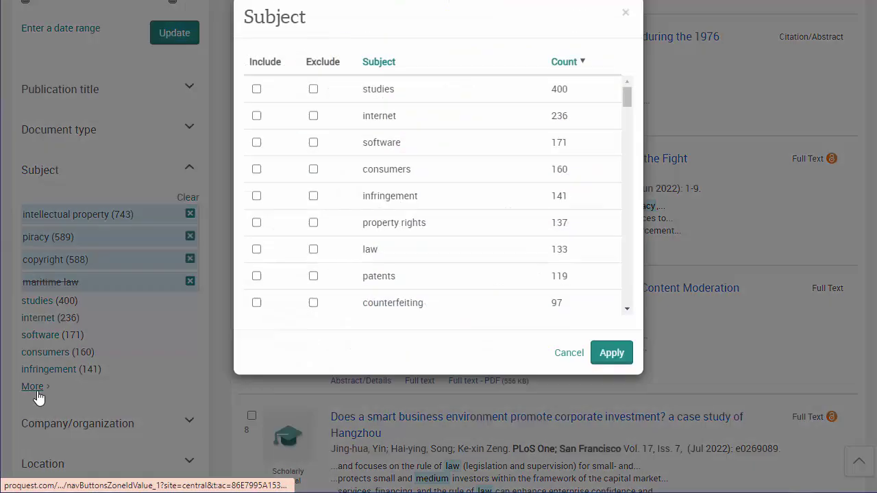
pyautogui.click(257, 167)
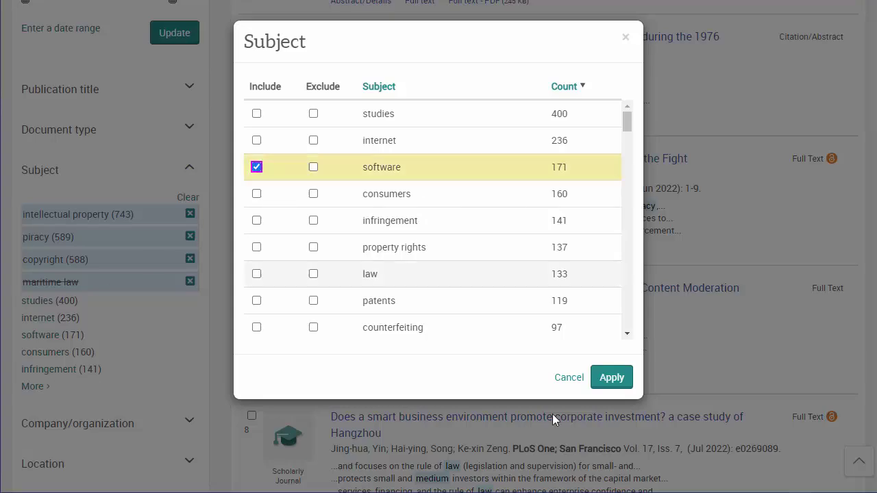
pyautogui.click(610, 378)
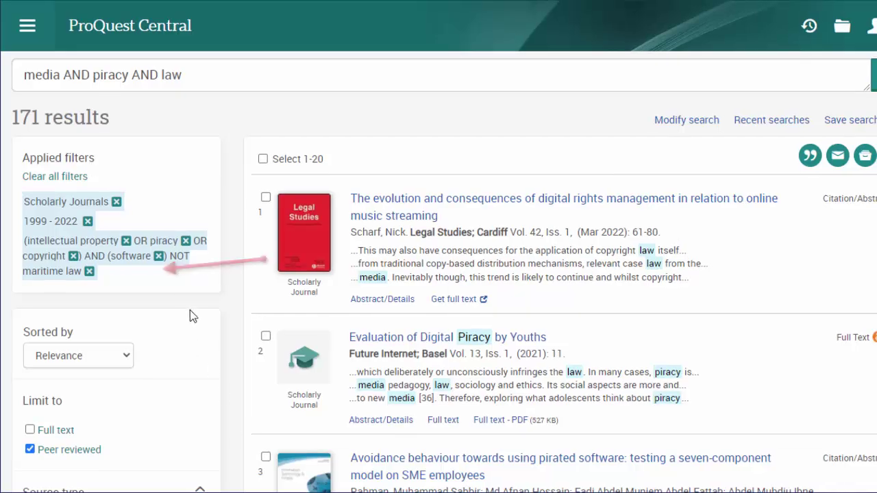
pyautogui.click(156, 257)
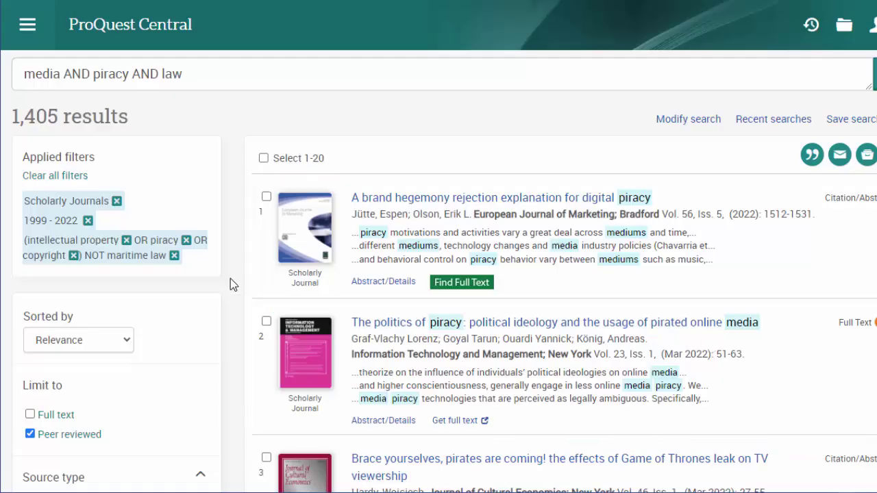
# - Look through the remaining filter categories and expand the list of publication titles
pyautogui.scroll(-9, 230, 279)
pyautogui.scroll(-5, 230, 278)
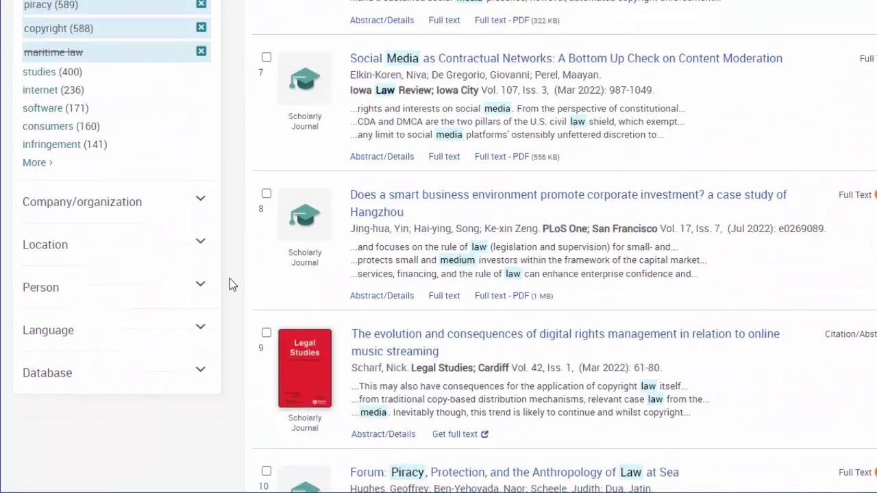
pyautogui.scroll(3, 229, 281)
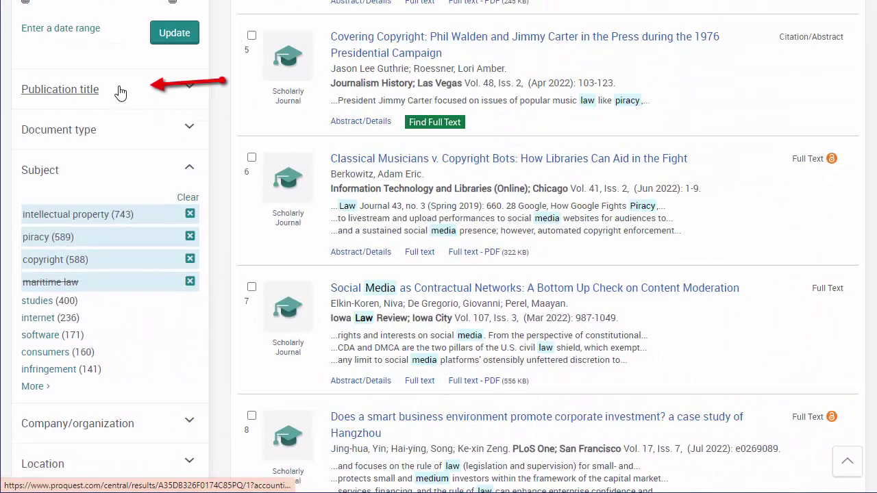
pyautogui.click(129, 67)
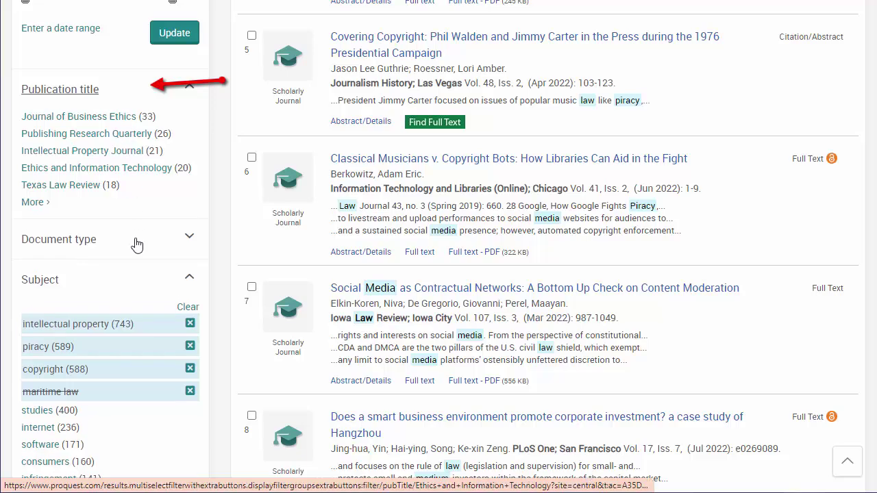
pyautogui.click(69, 188)
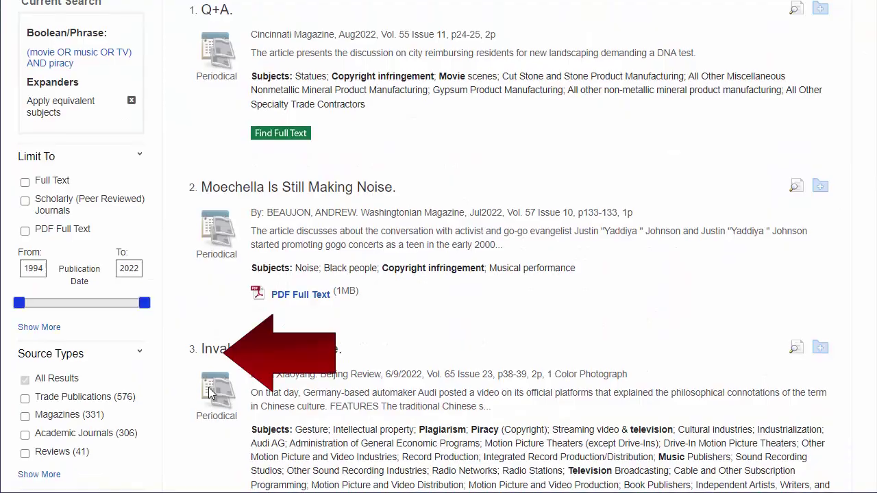
pyautogui.scroll(-5, 102, 372)
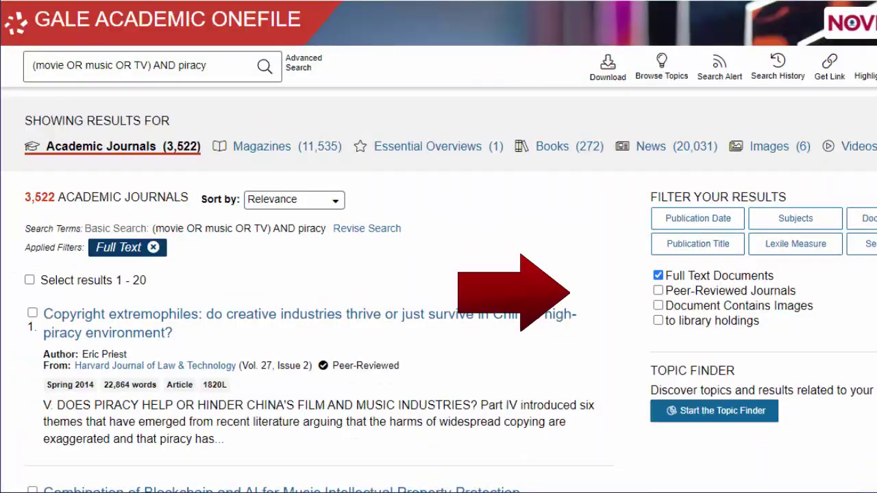